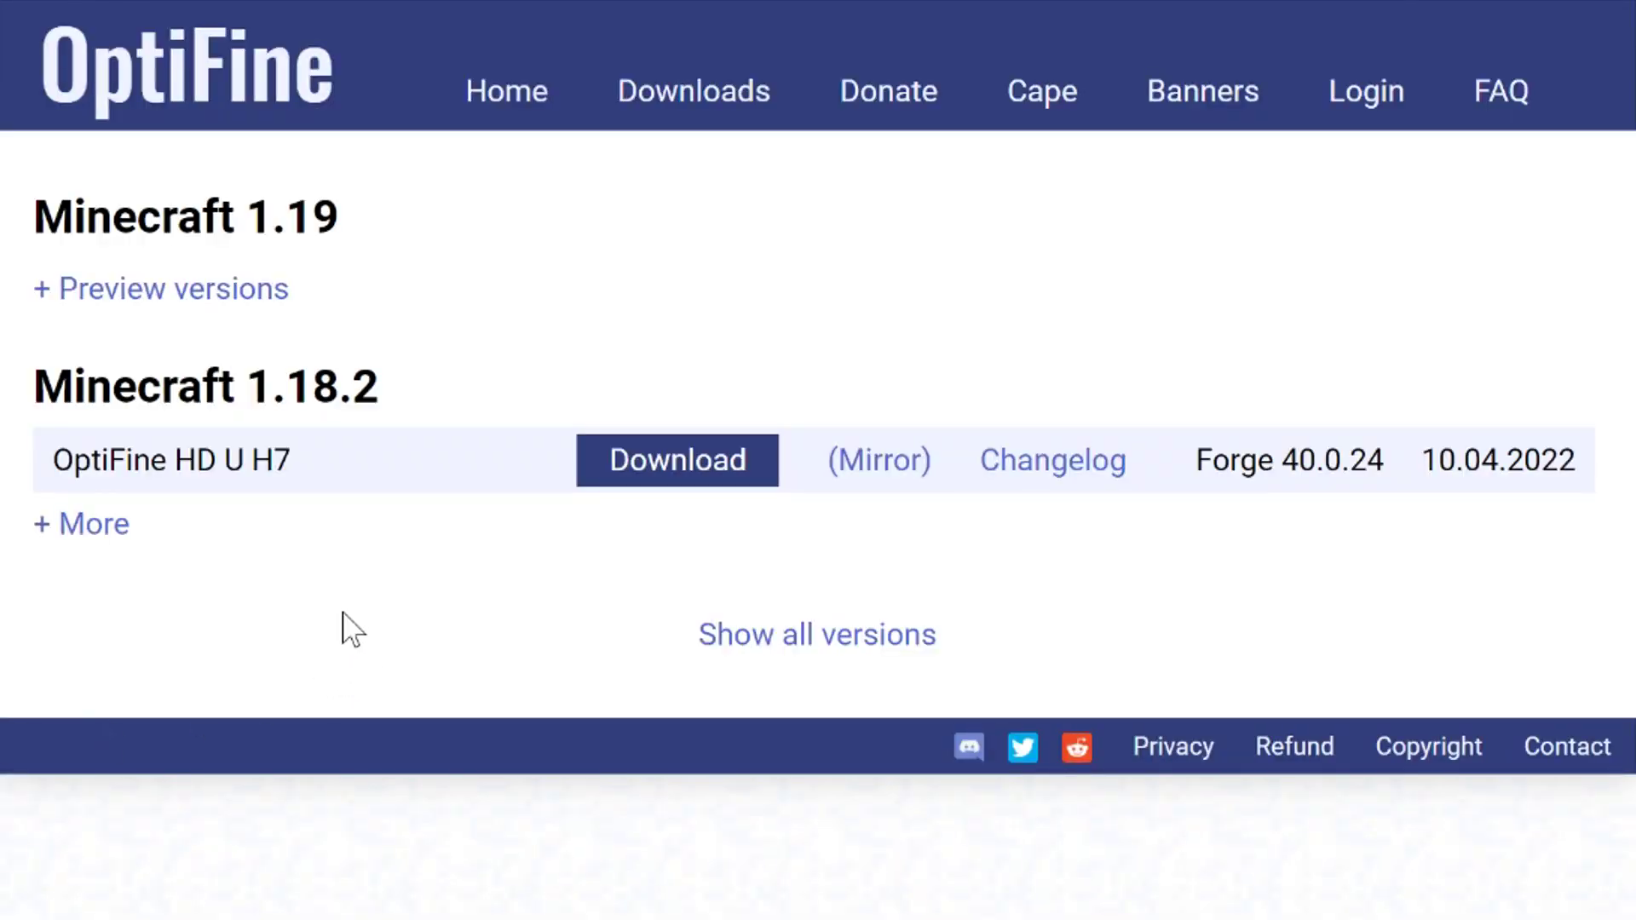
Expand the Minecraft 1.19 preview versions to list OptiFine HD U H8 pre5 and pre4
{"action": "left_click_drag", "start_coordinate": [60, 206], "coordinate": [249, 215]}
{"action": "left_click", "coordinate": [281, 218]}
{"action": "left_click_drag", "start_coordinate": [47, 381], "coordinate": [377, 384]}
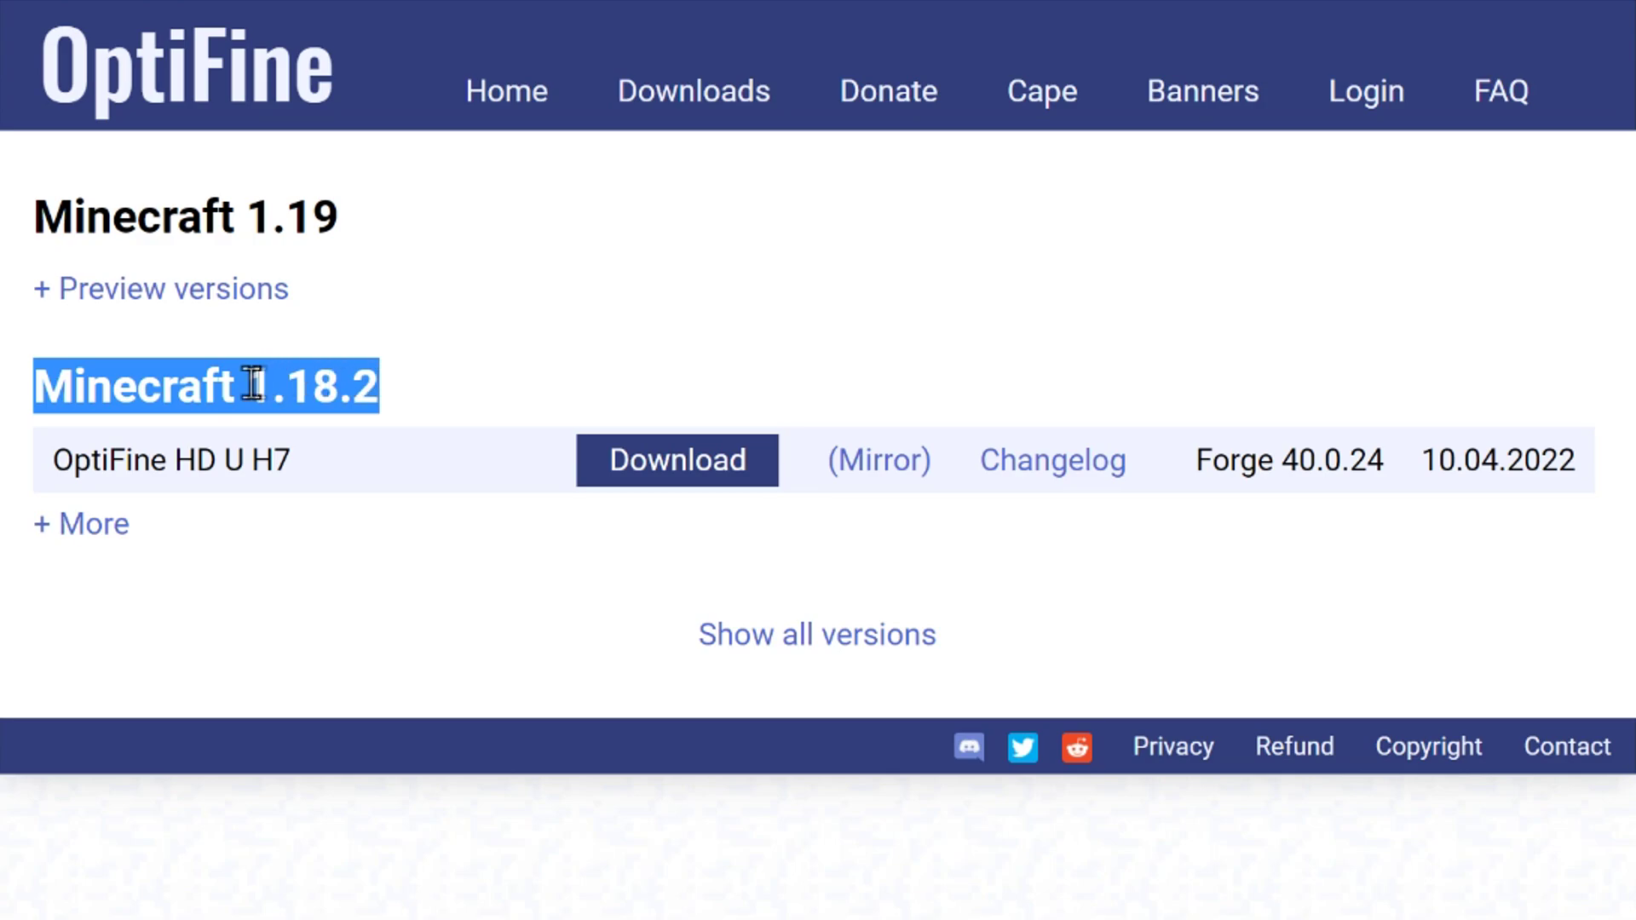
{"action": "left_click", "coordinate": [347, 370]}
{"action": "left_click_drag", "start_coordinate": [73, 460], "coordinate": [249, 463]}
{"action": "left_click", "coordinate": [307, 468]}
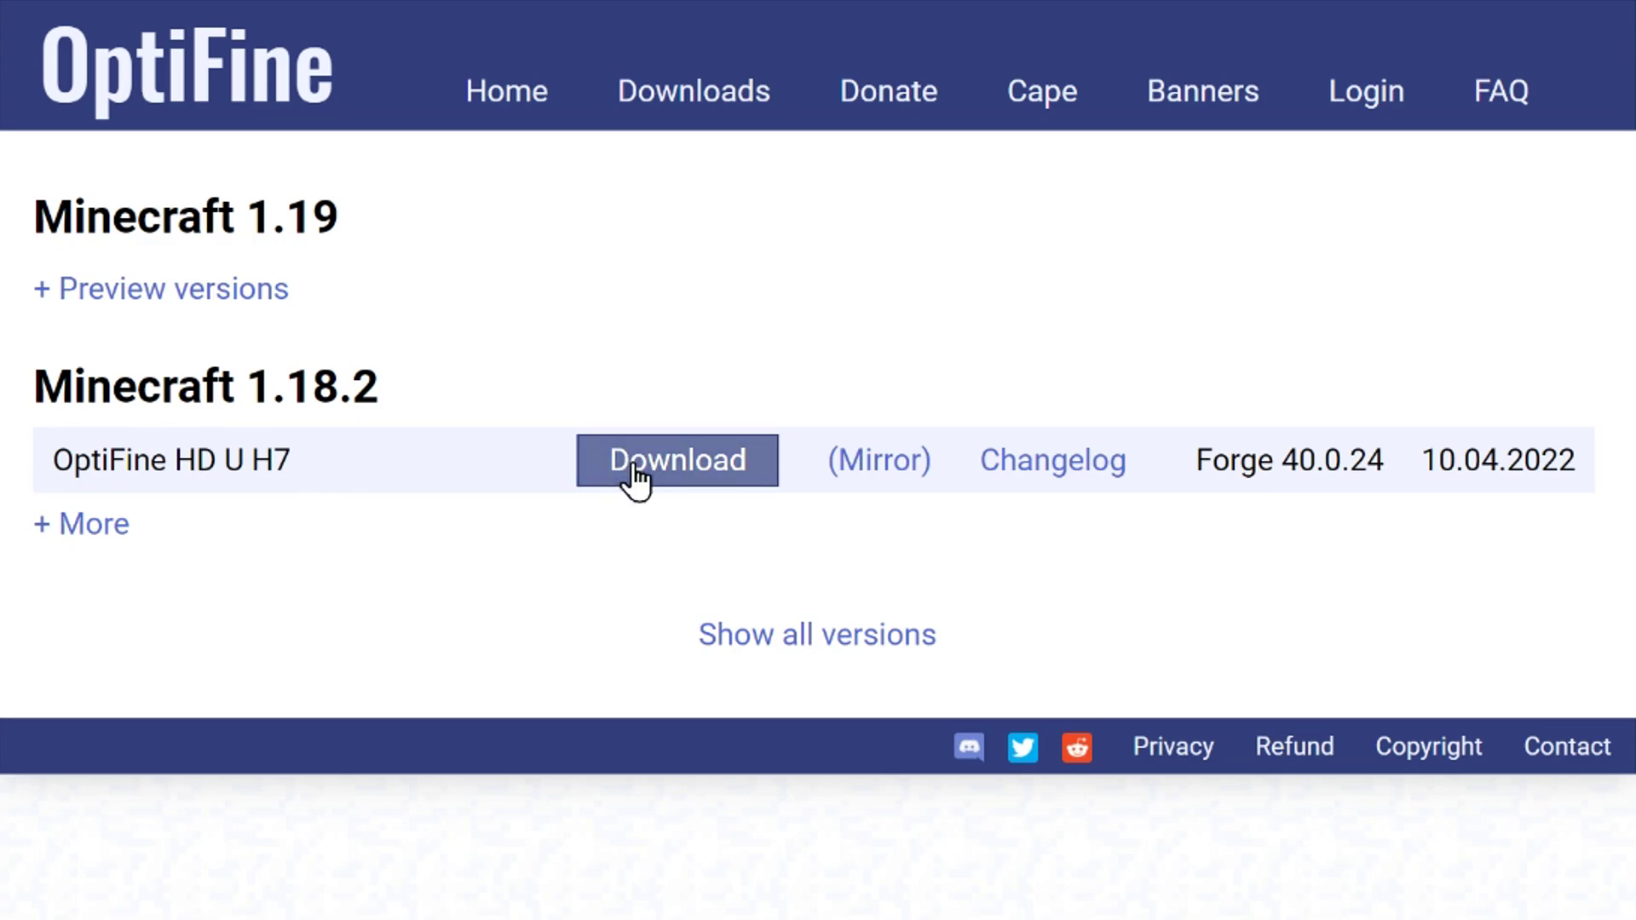
{"action": "left_click", "coordinate": [117, 298]}
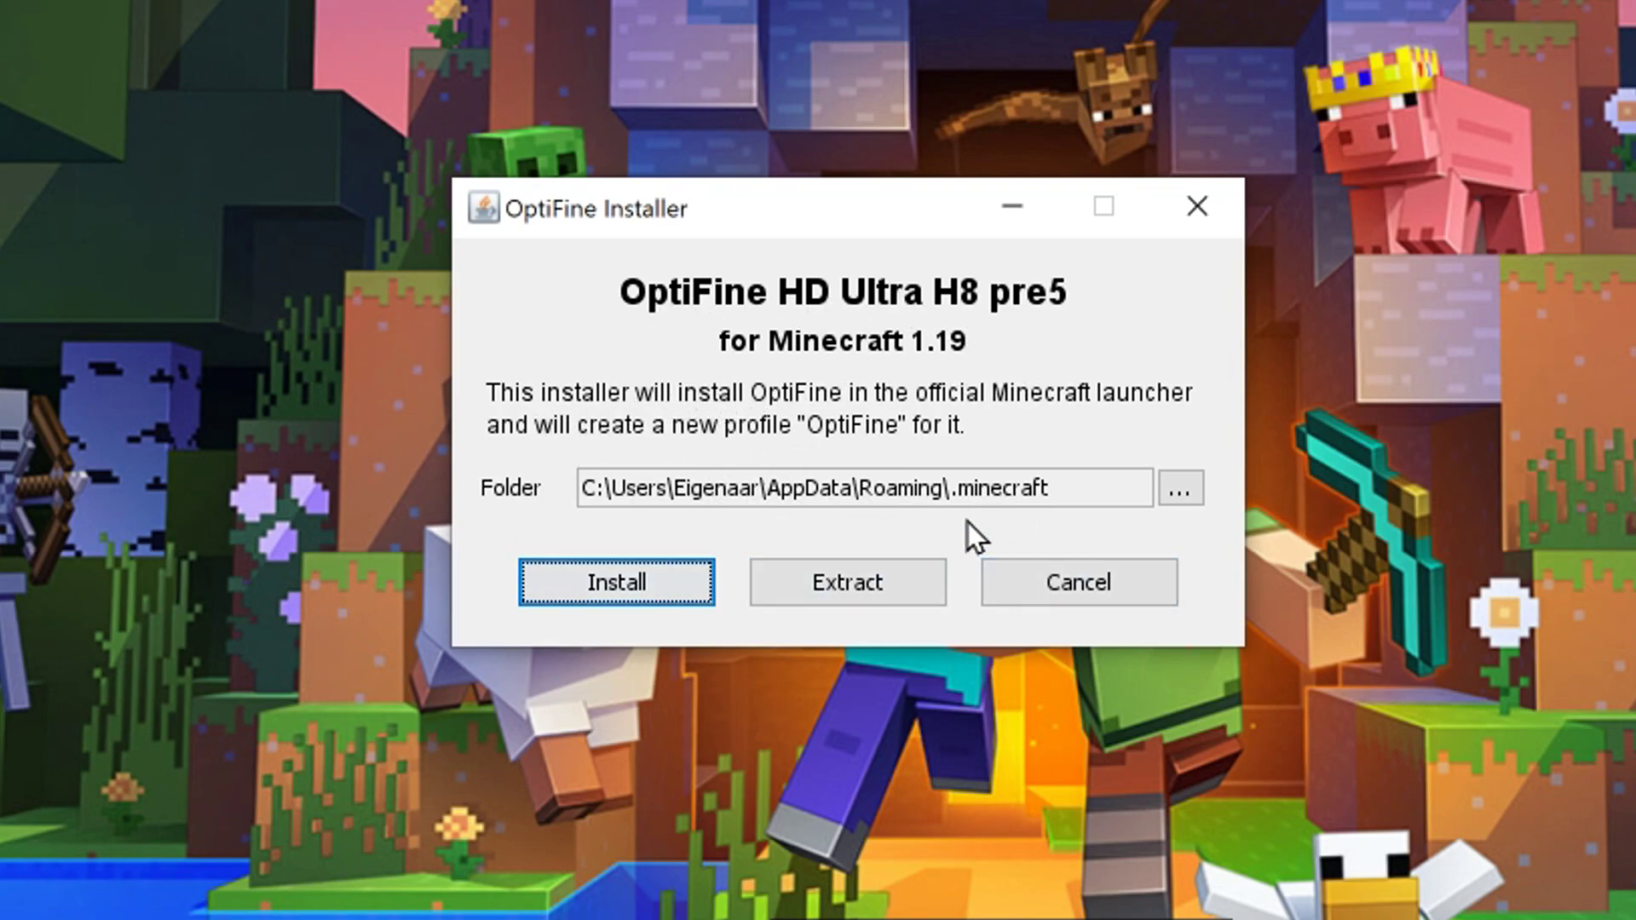
{"action": "left_click", "coordinate": [1168, 487]}
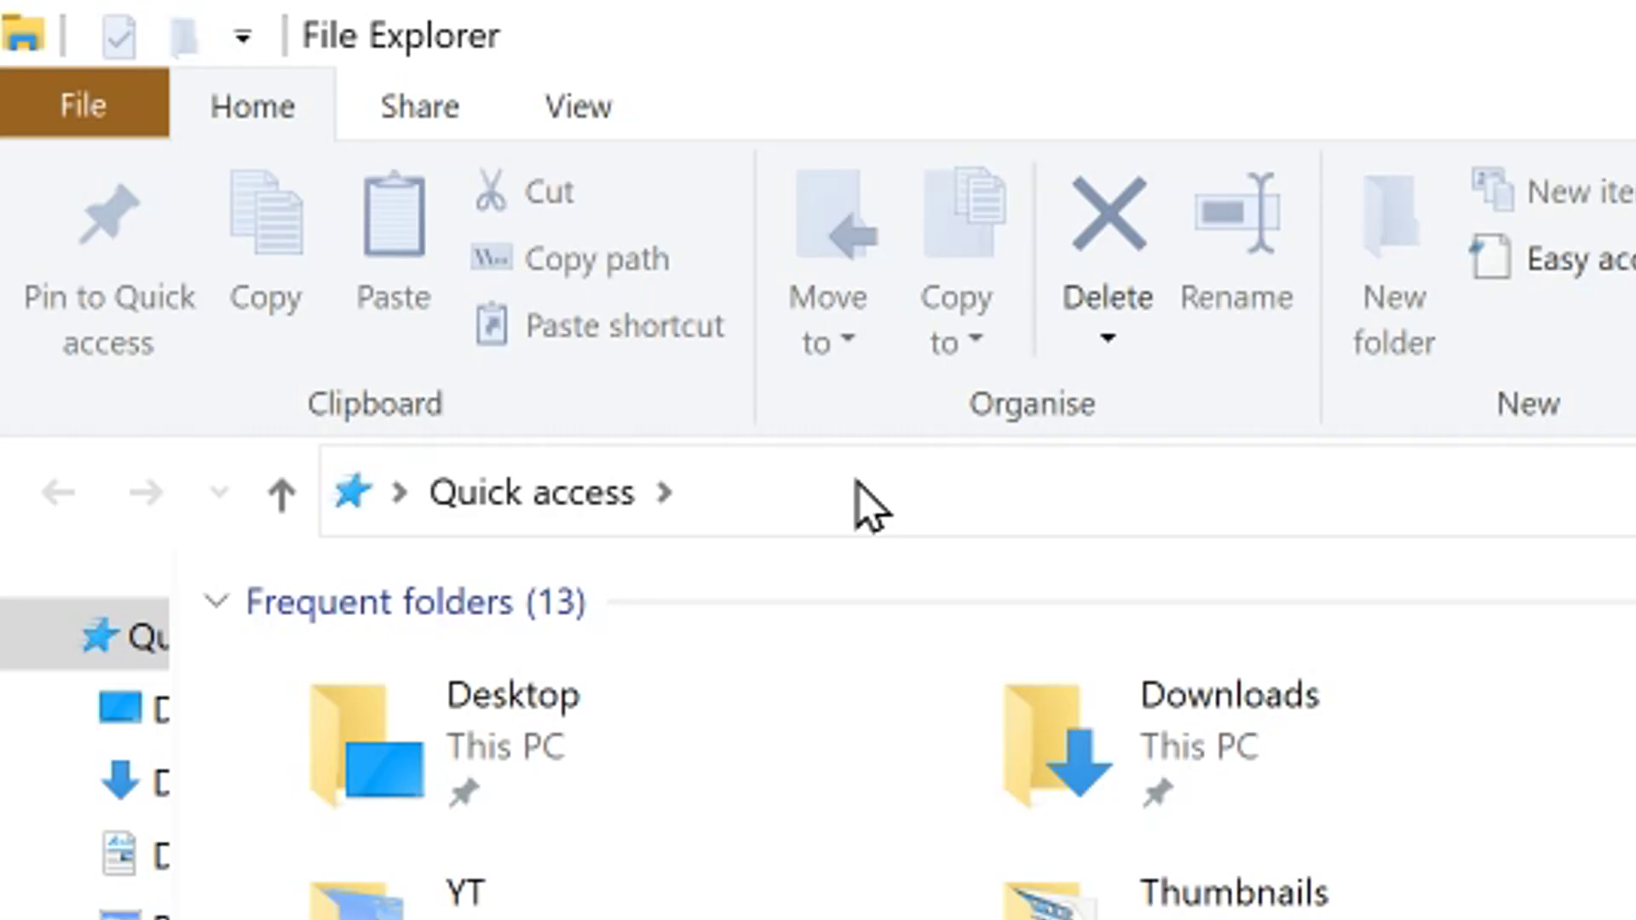
Go to %appdata%, enter the .minecraft folder, and reveal its full path
{"action": "left_click", "coordinate": [855, 480]}
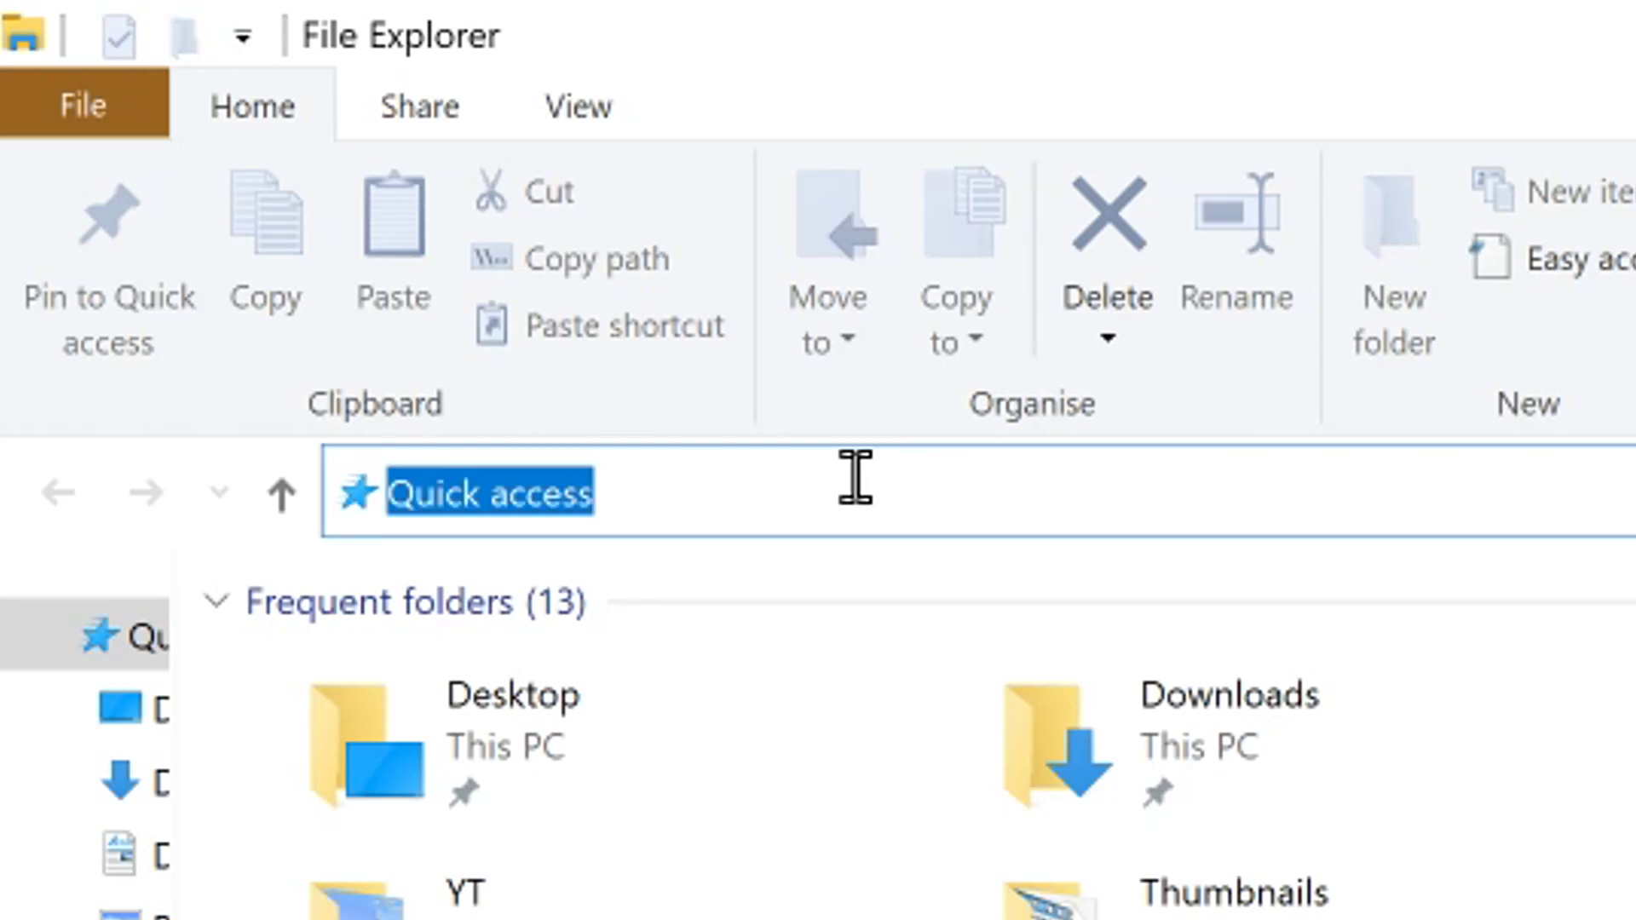
{"action": "type", "text": "%appdata"}
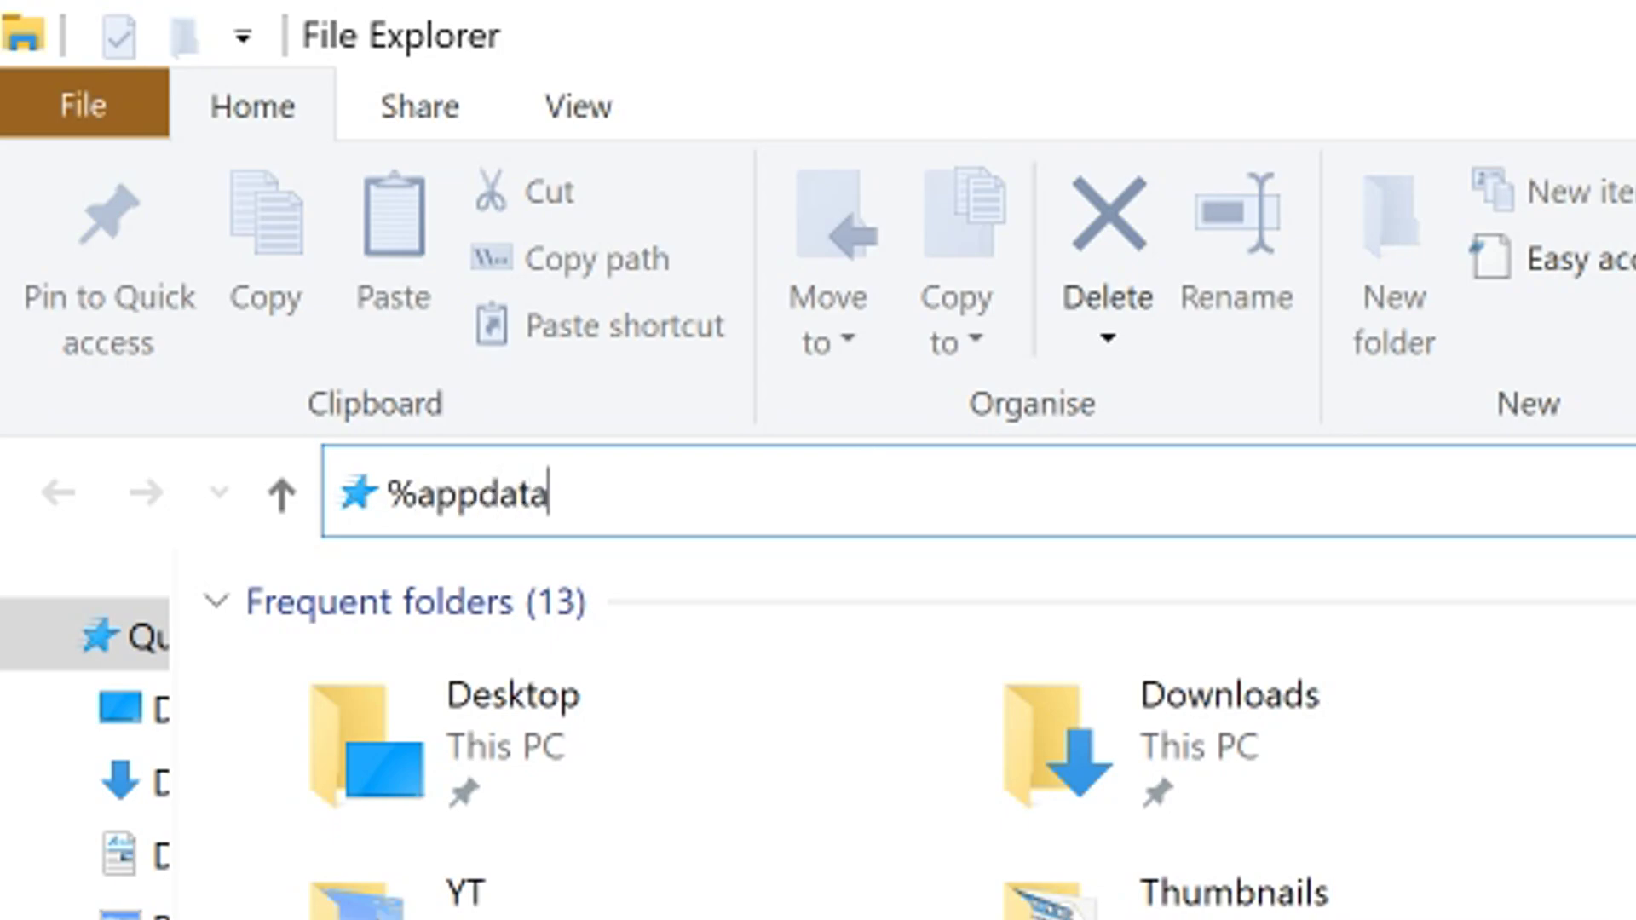
{"action": "type", "text": "%"}
{"action": "key", "text": "Return"}
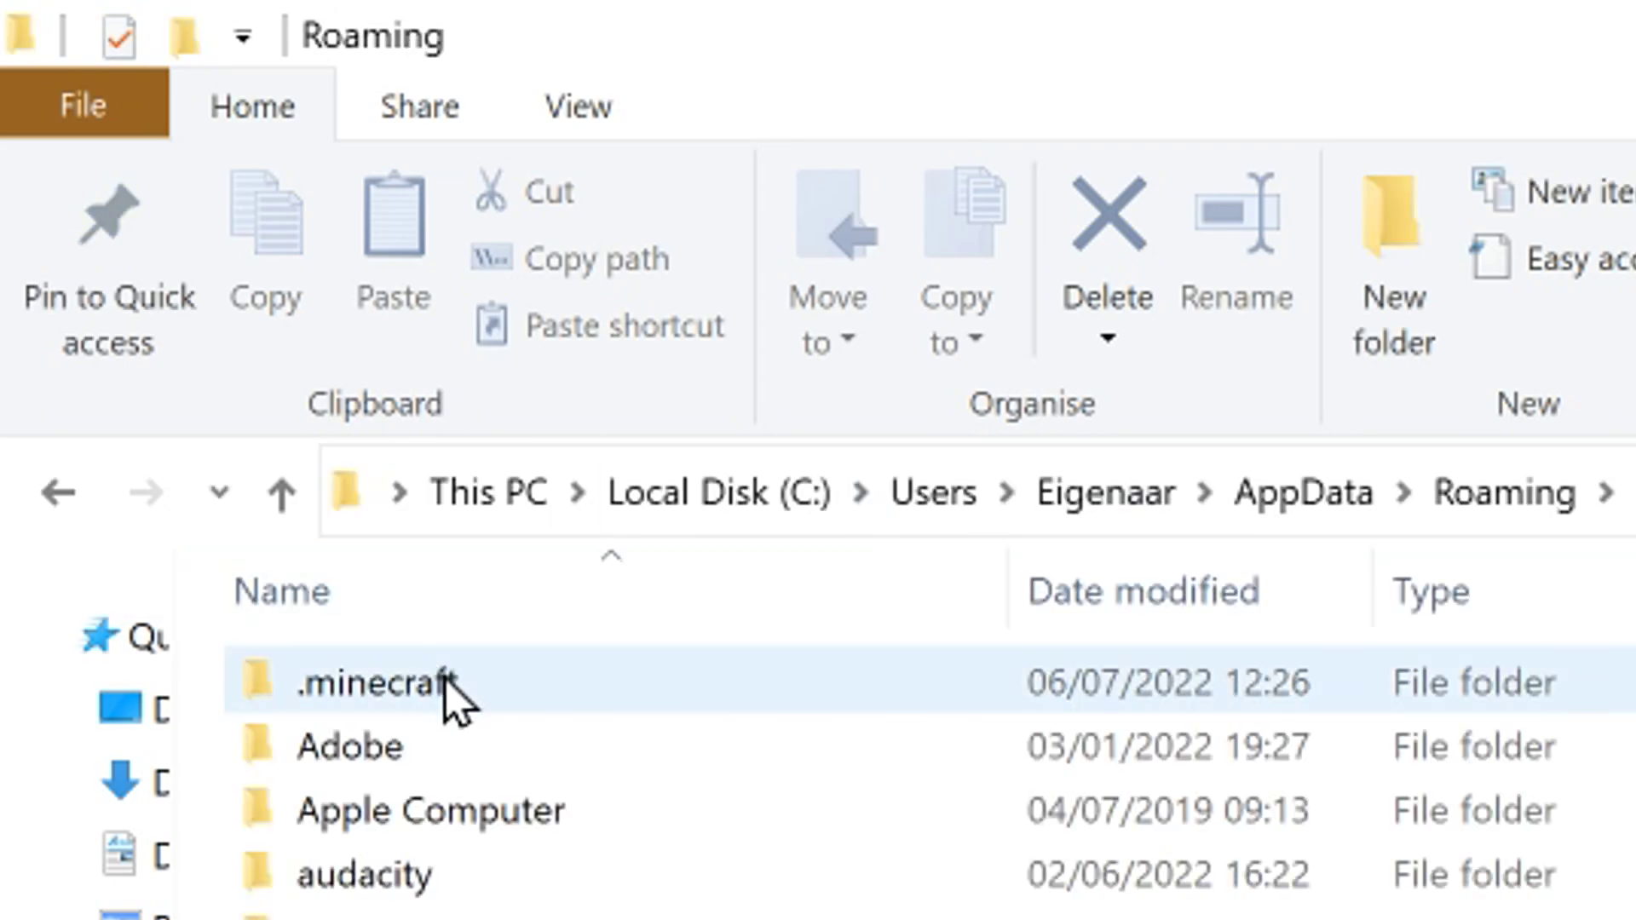
{"action": "double_click", "coordinate": [445, 680]}
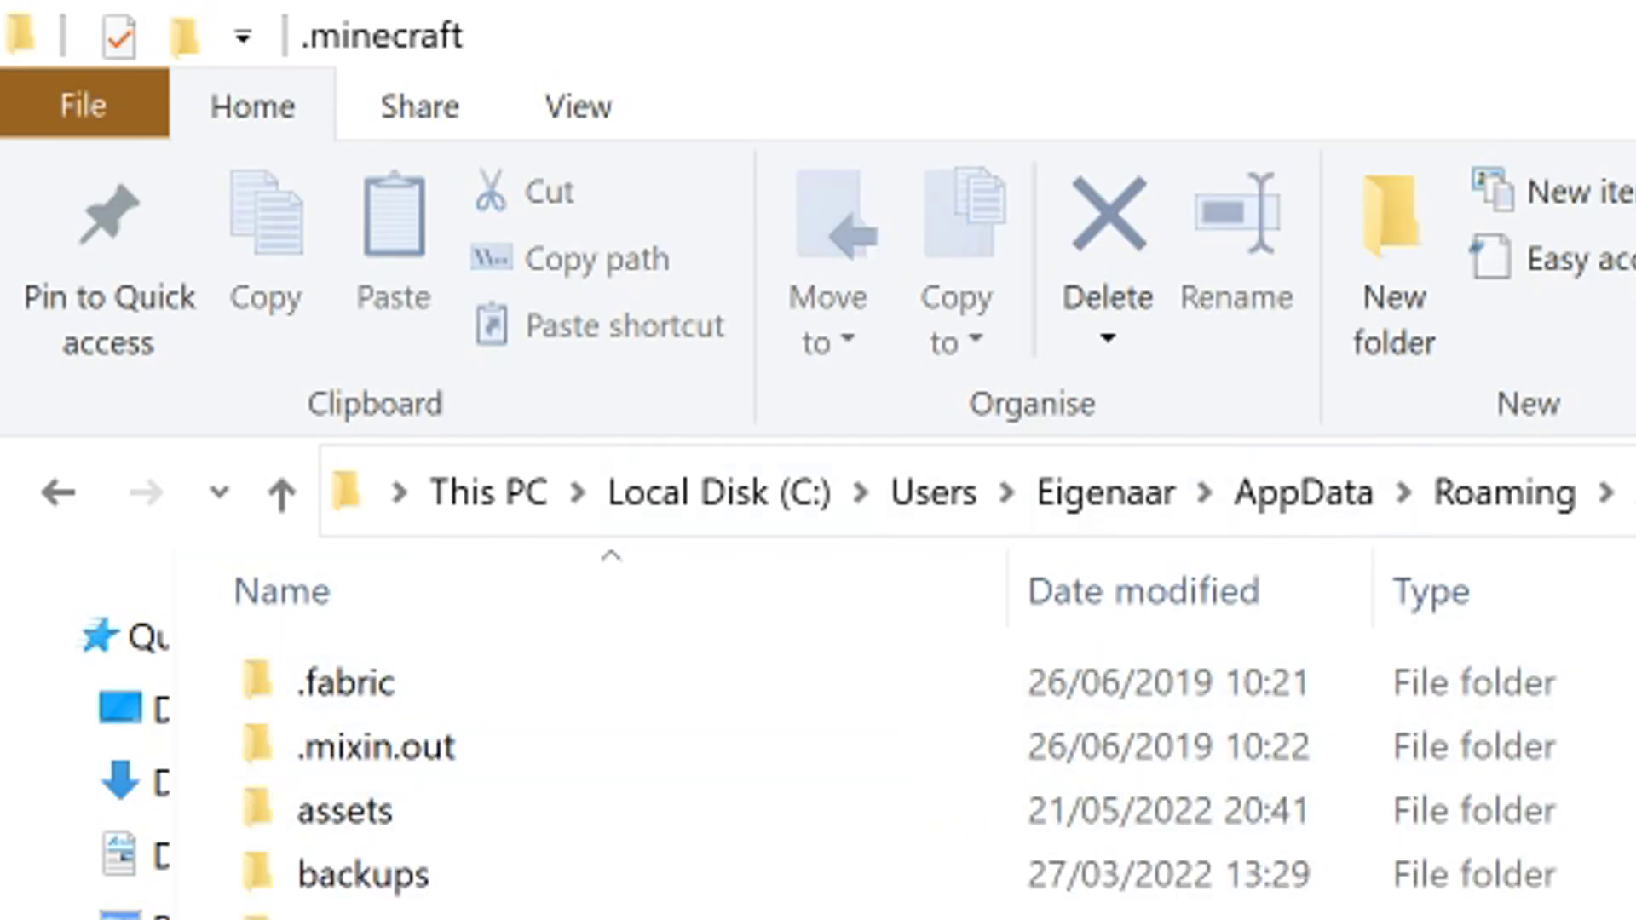
{"action": "left_click", "coordinate": [1589, 464]}
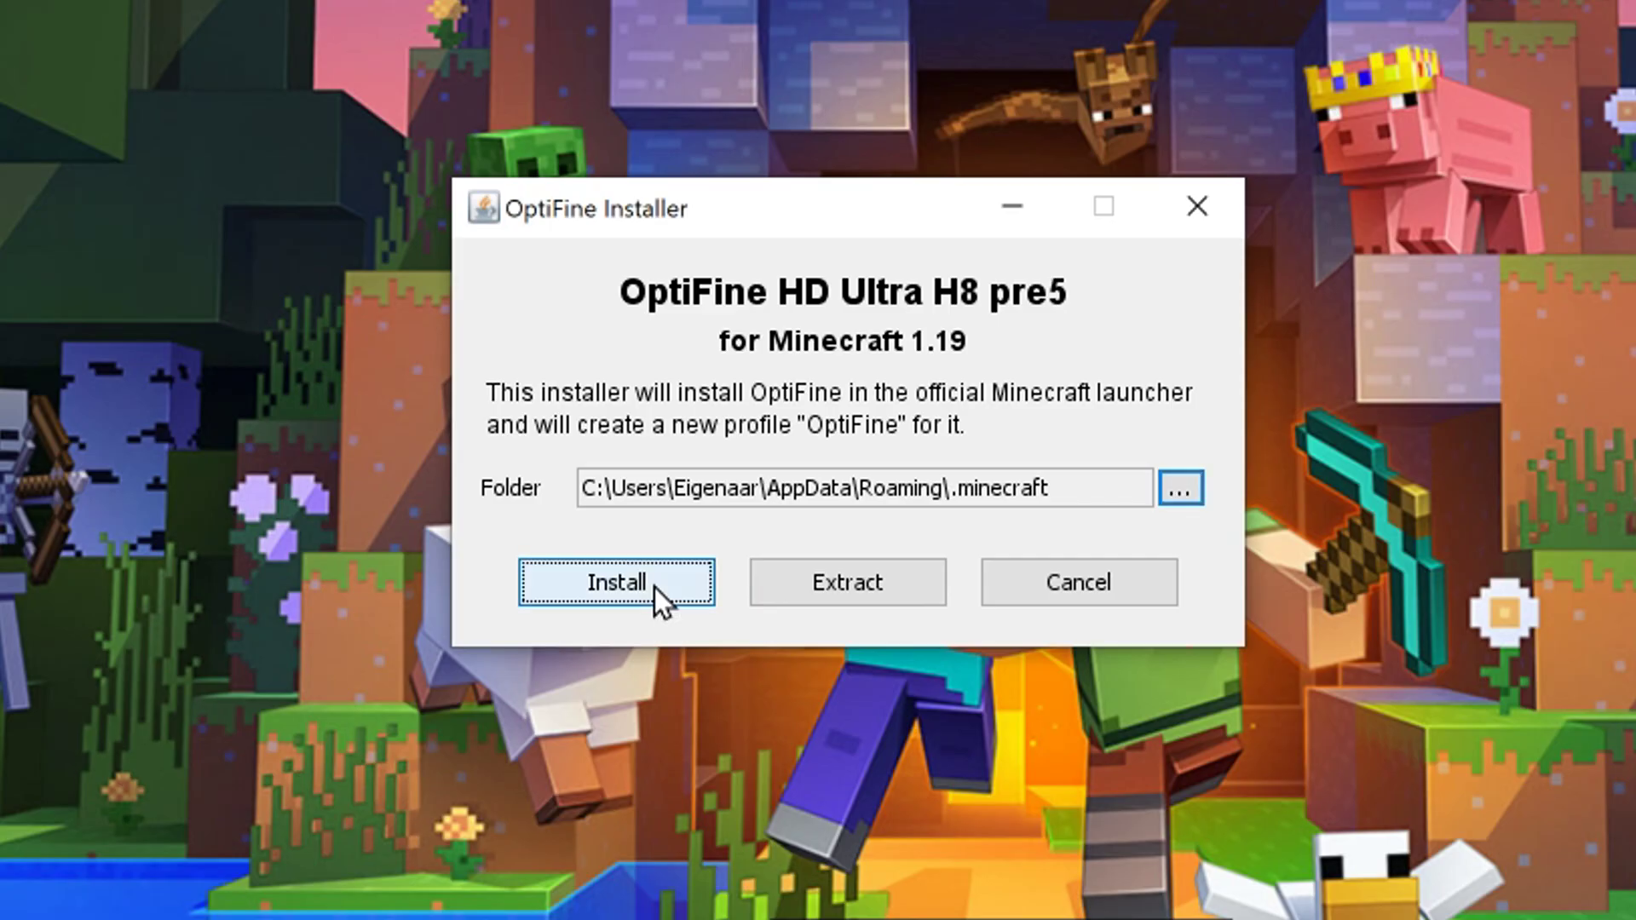
Install OptiFine HD Ultra H8 pre5 into .minecraft and acknowledge the success message
{"action": "left_click", "coordinate": [656, 587]}
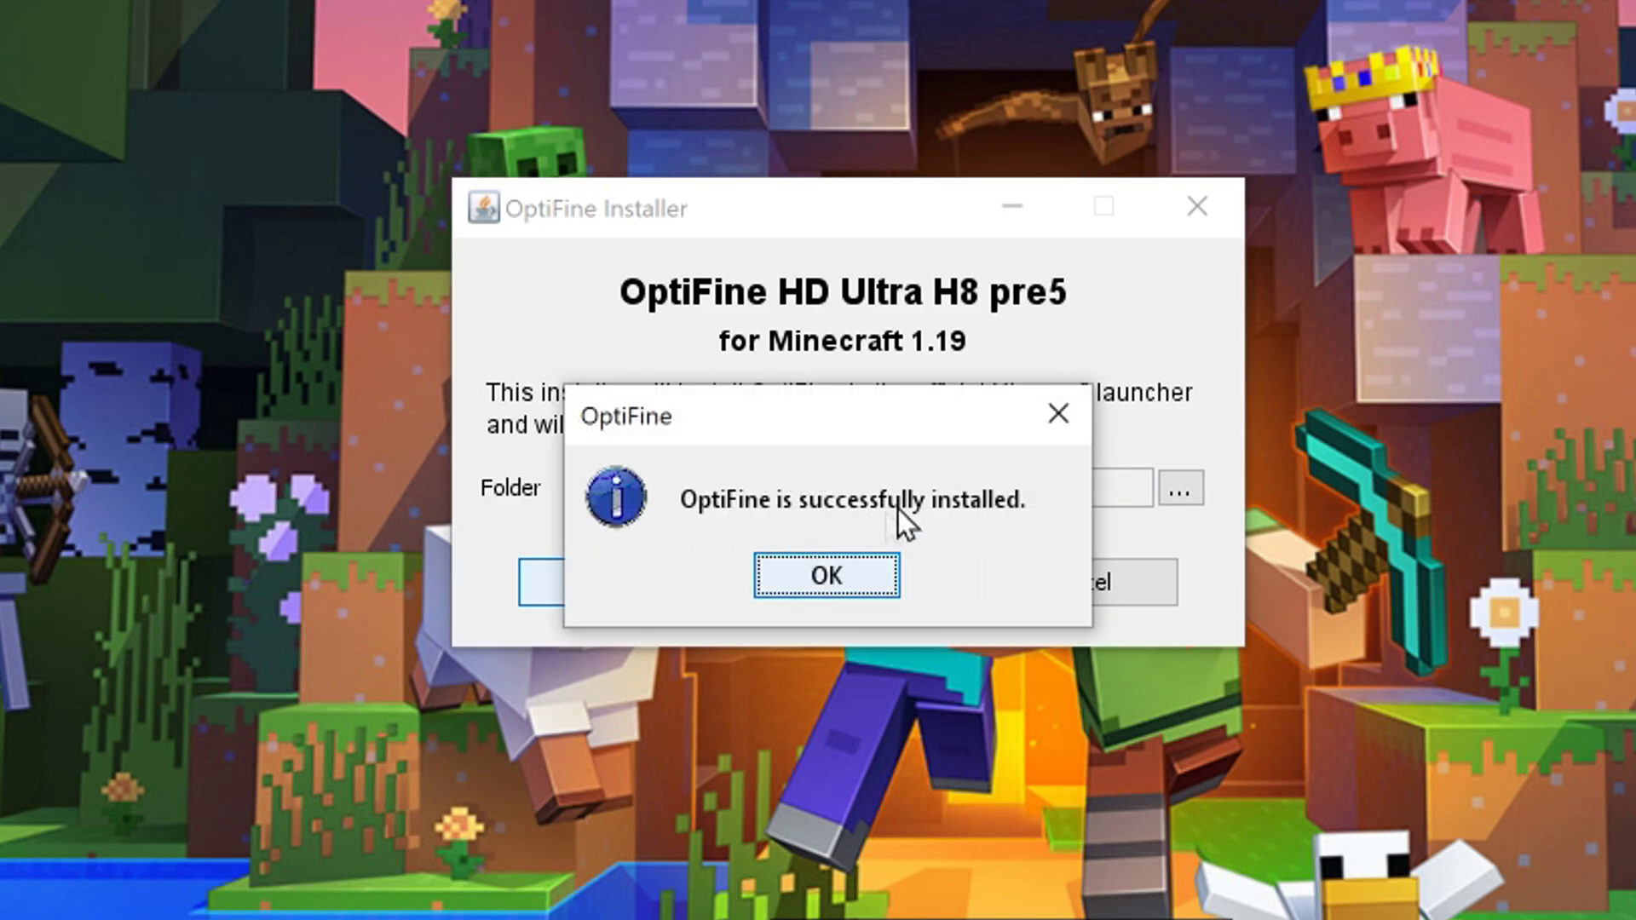
{"action": "left_click", "coordinate": [868, 590]}
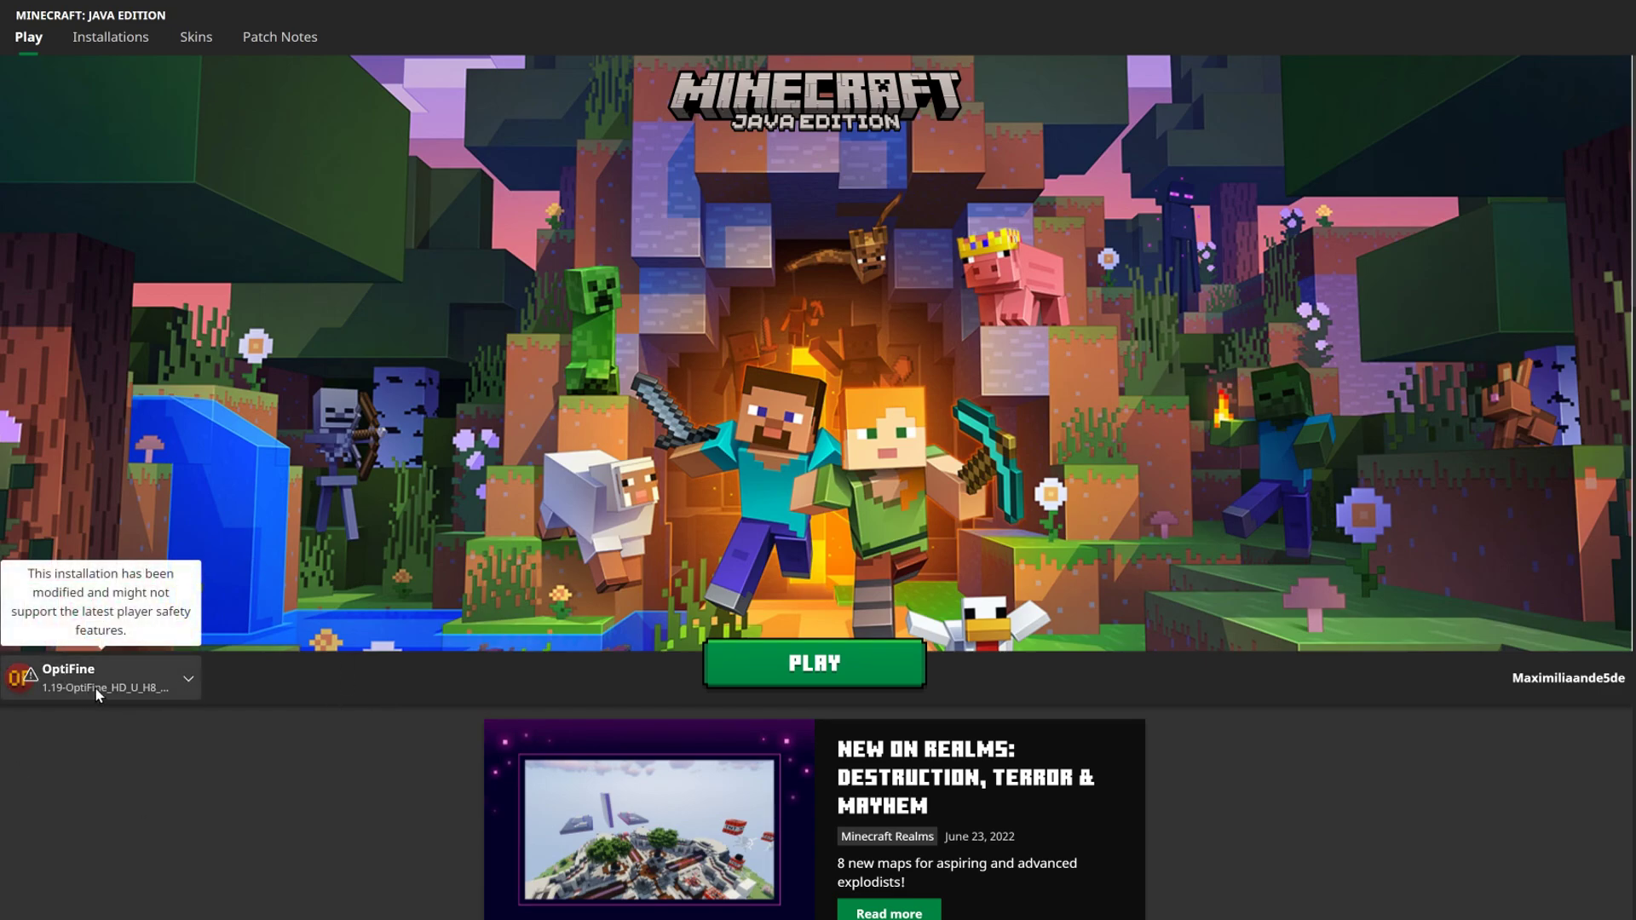
Check that 1.19-OptiFine_HD_U_H8_pre5 is available in Installations, then discard the new installation
{"action": "left_click", "coordinate": [108, 49]}
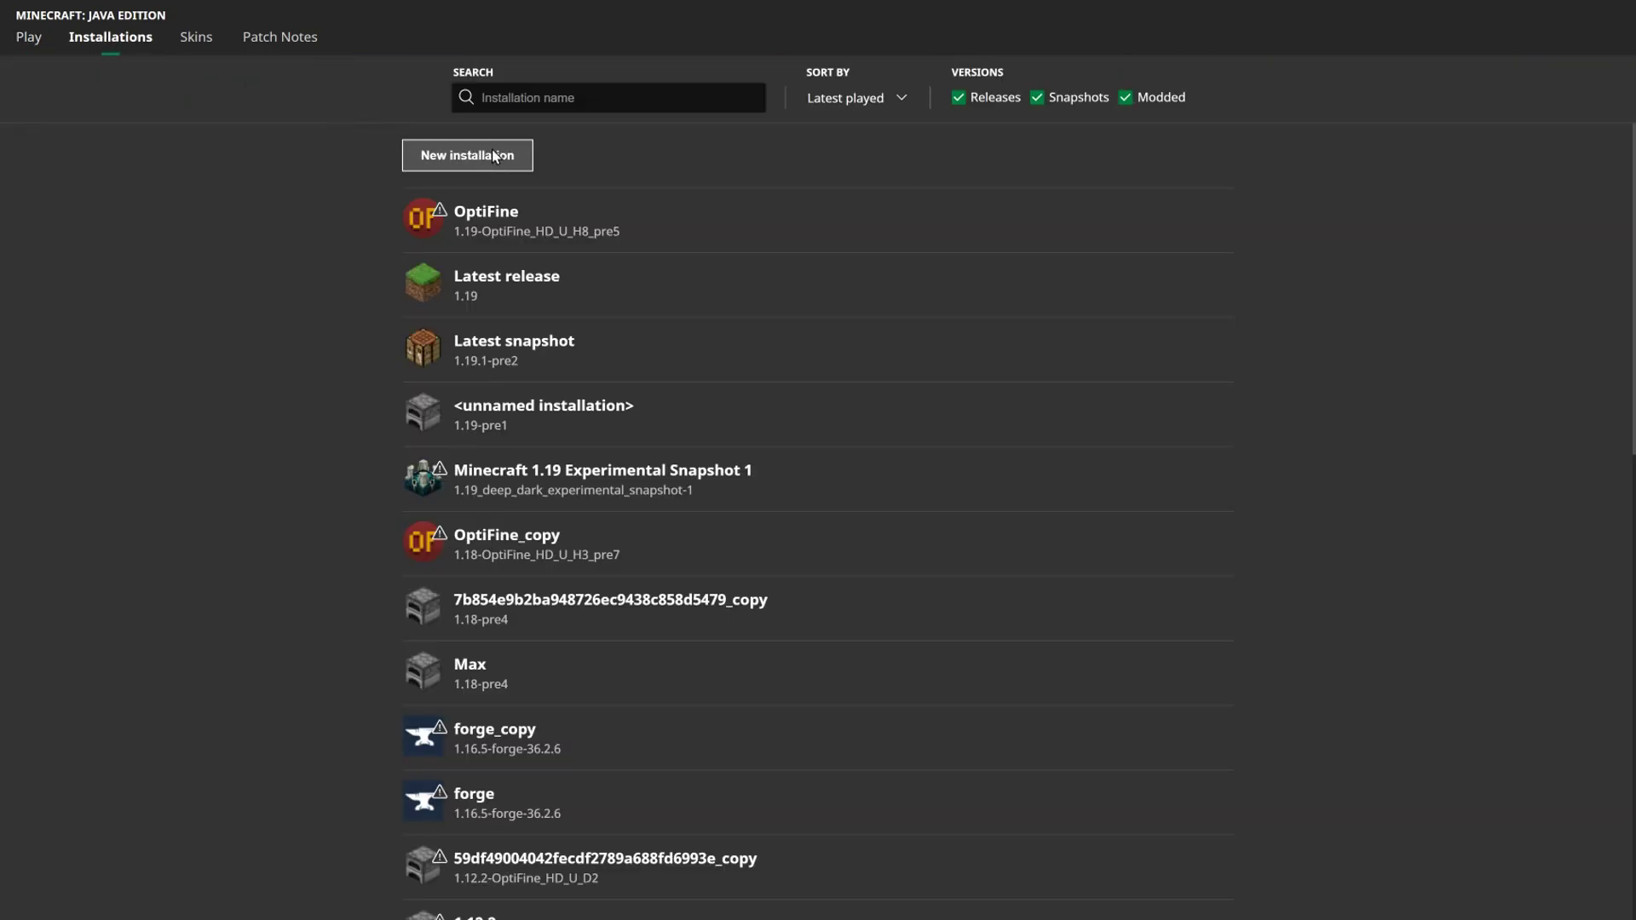
{"action": "left_click", "coordinate": [467, 155]}
{"action": "left_click", "coordinate": [633, 236]}
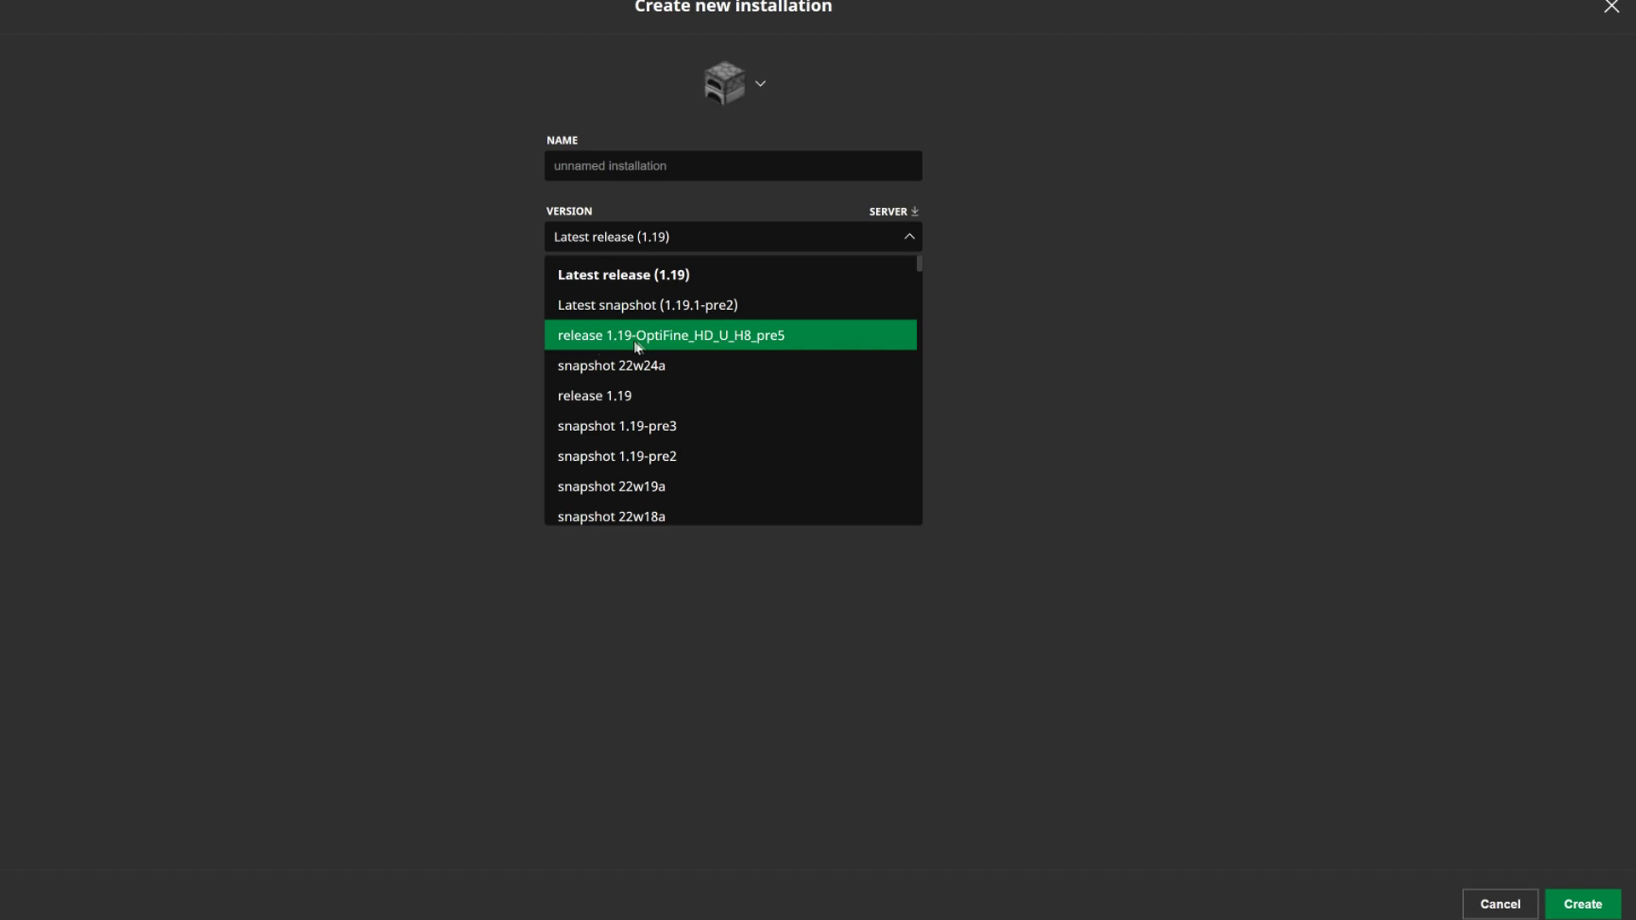
{"action": "left_click", "coordinate": [771, 335]}
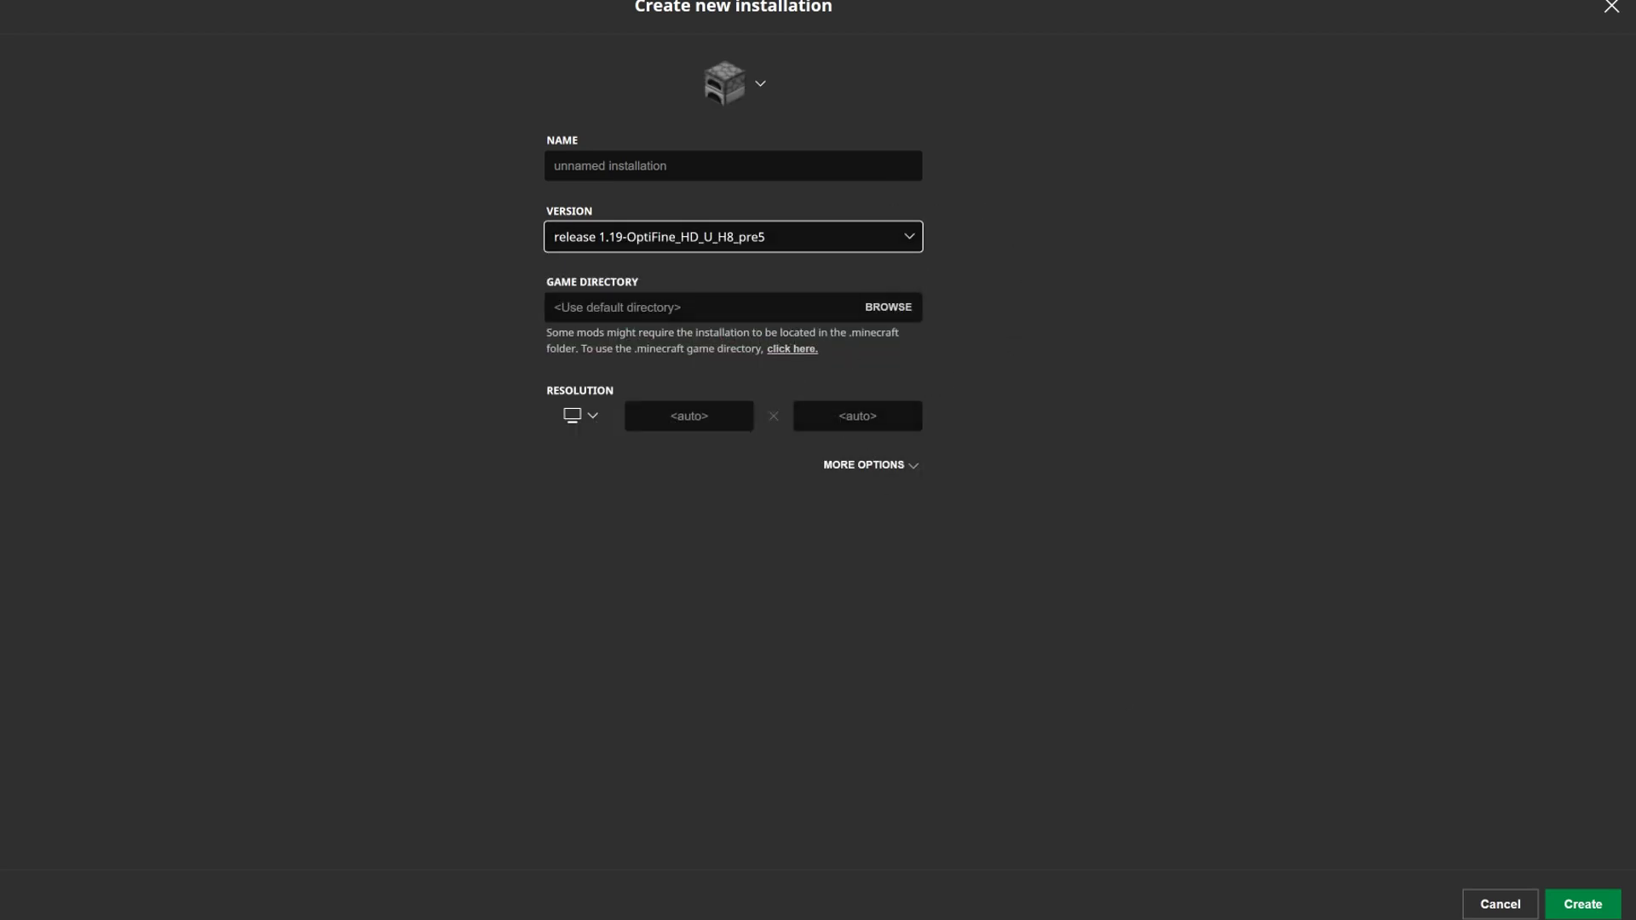
{"action": "left_click", "coordinate": [1614, 9]}
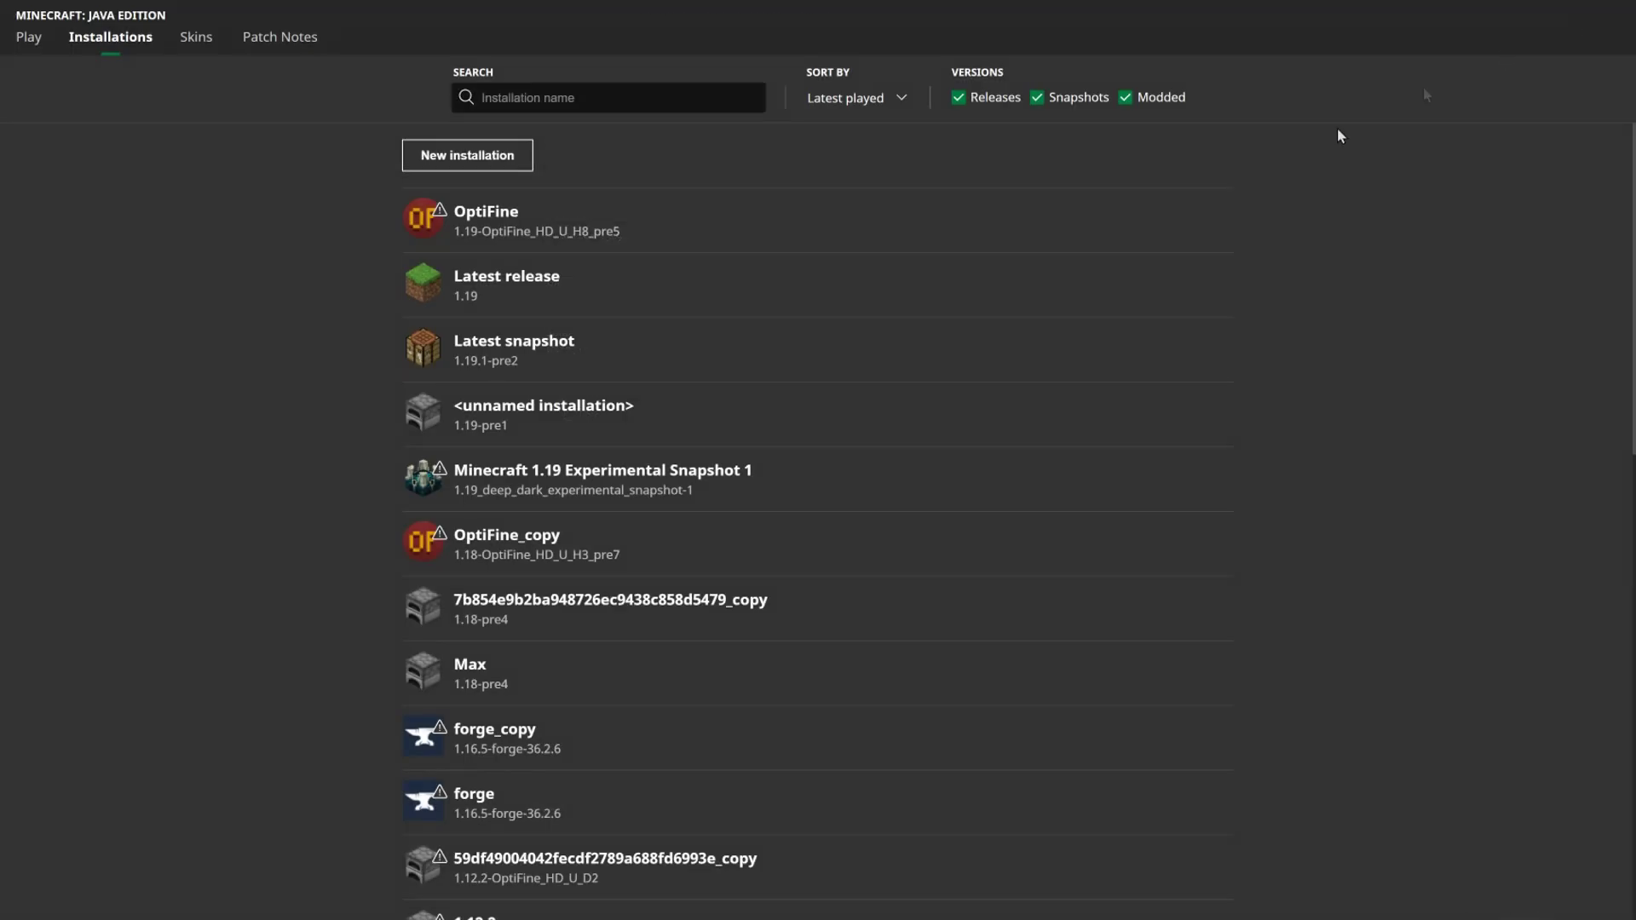
{"action": "mouse_move", "coordinate": [819, 220]}
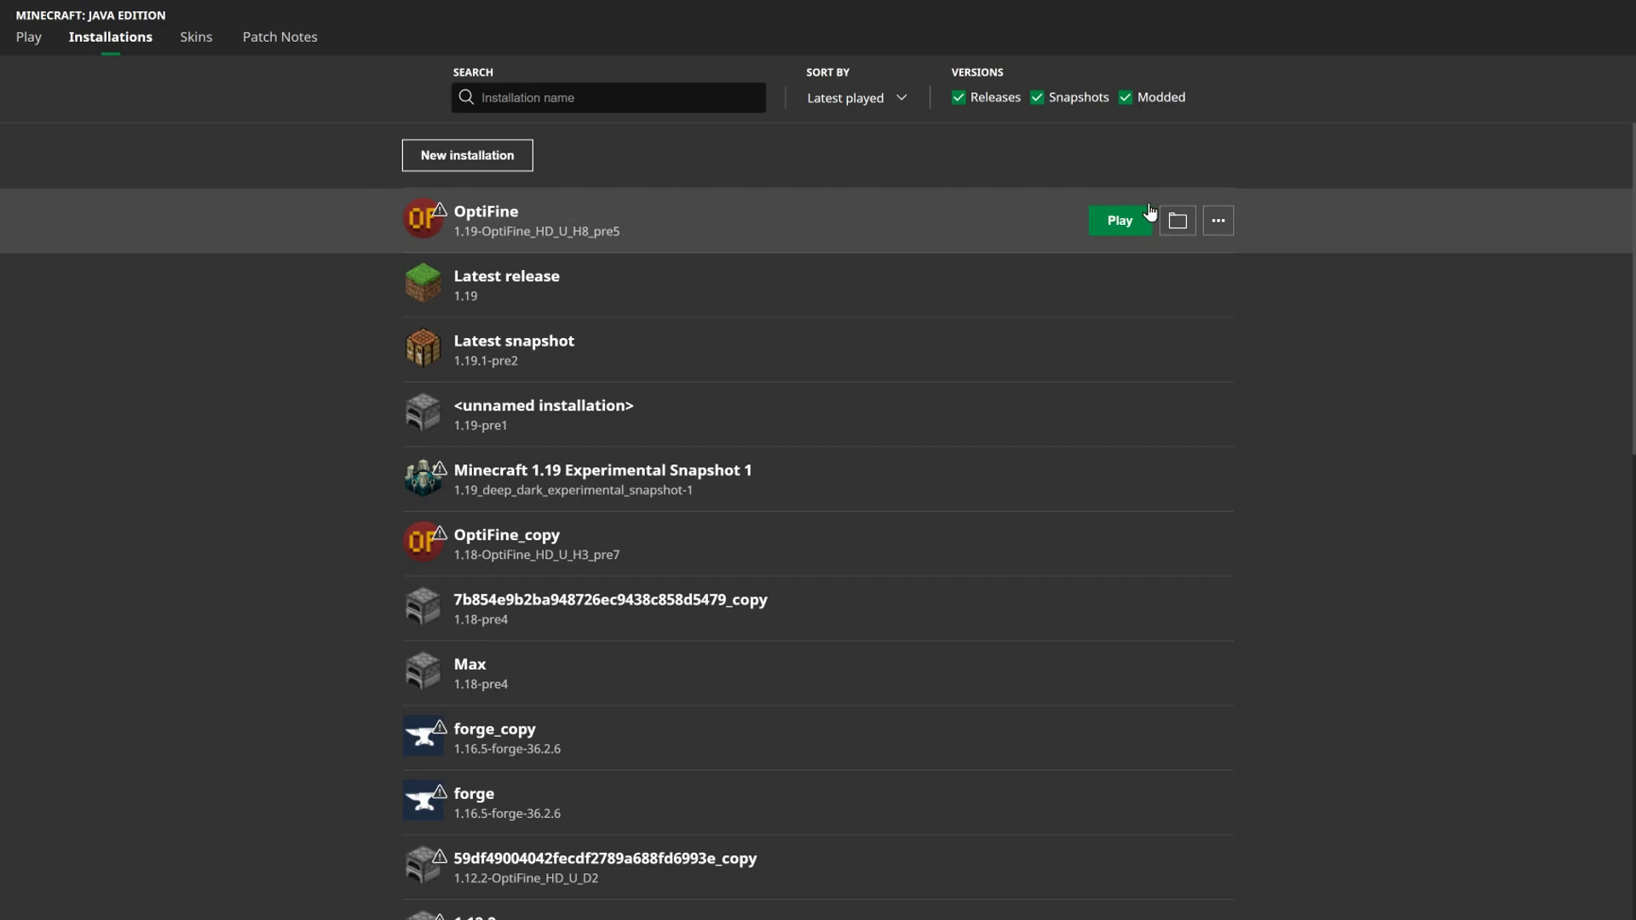
Launch the OptiFine 1.19 installation, accepting the modified-installation warning
{"action": "left_click", "coordinate": [1147, 217]}
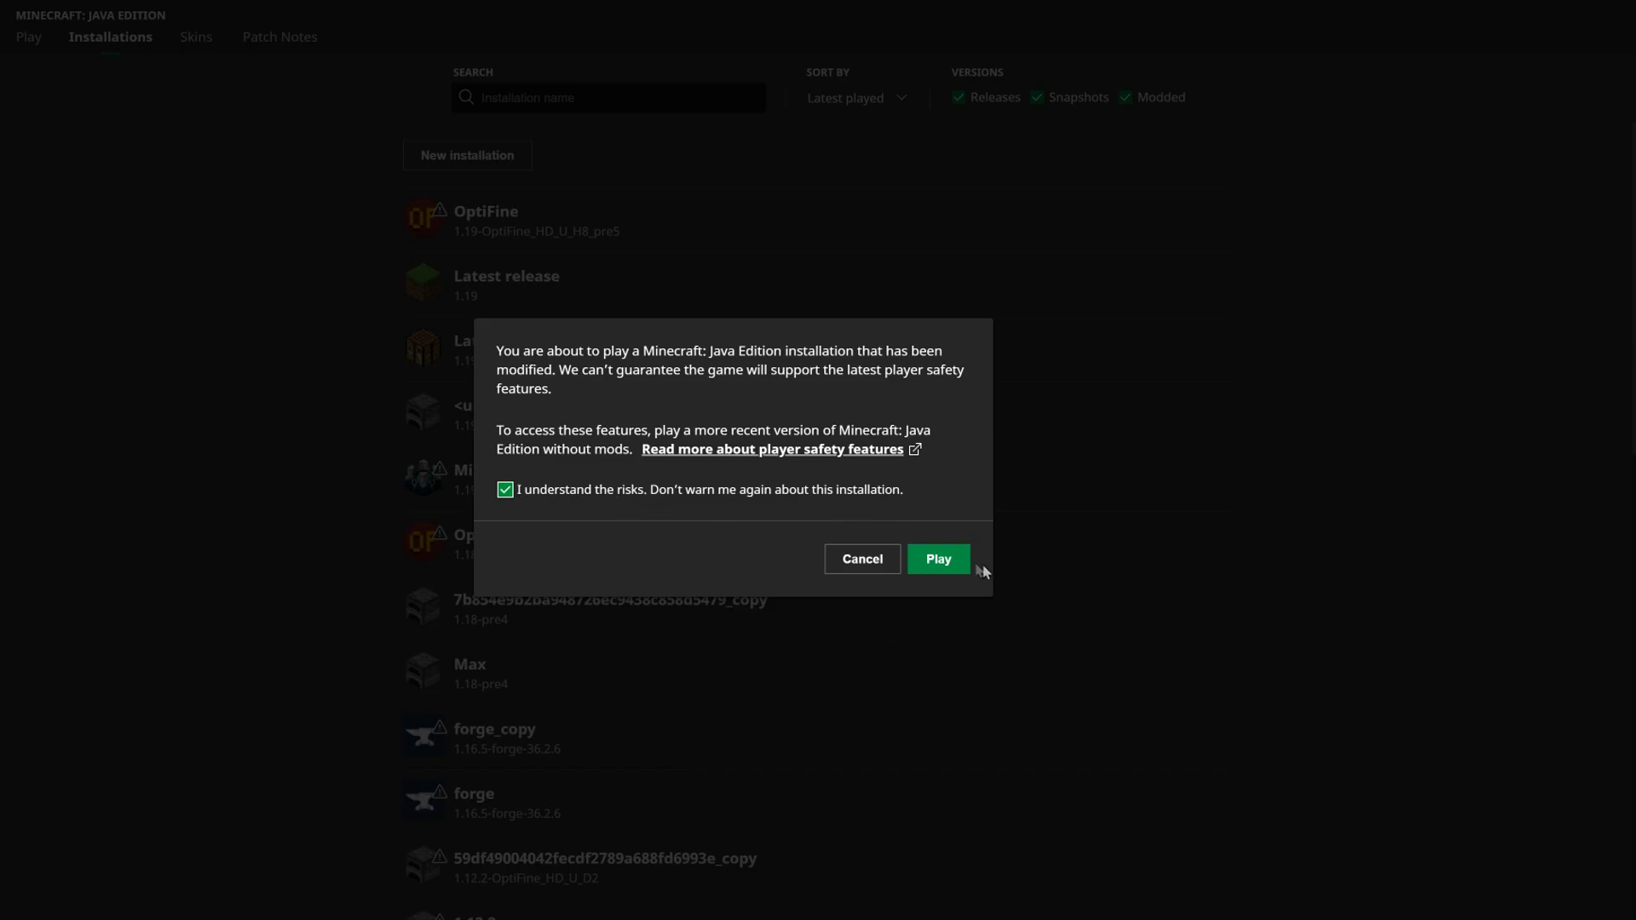
{"action": "left_click", "coordinate": [941, 562]}
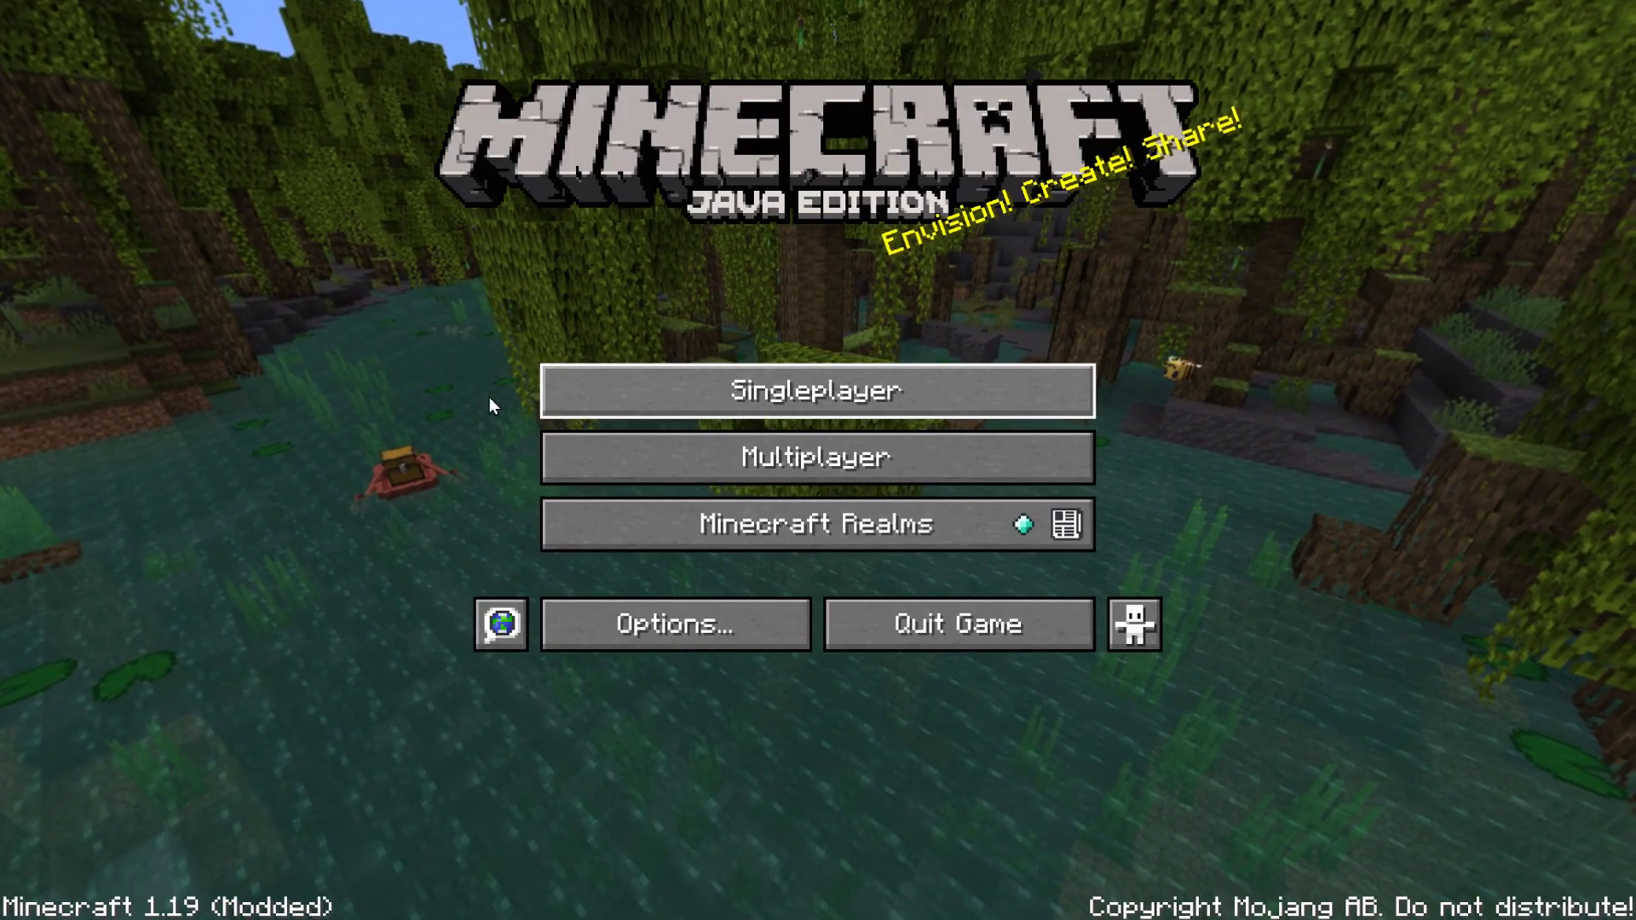
Enter a world in the OptiFine-modded Minecraft 1.19 game
{"action": "key", "text": "Return"}
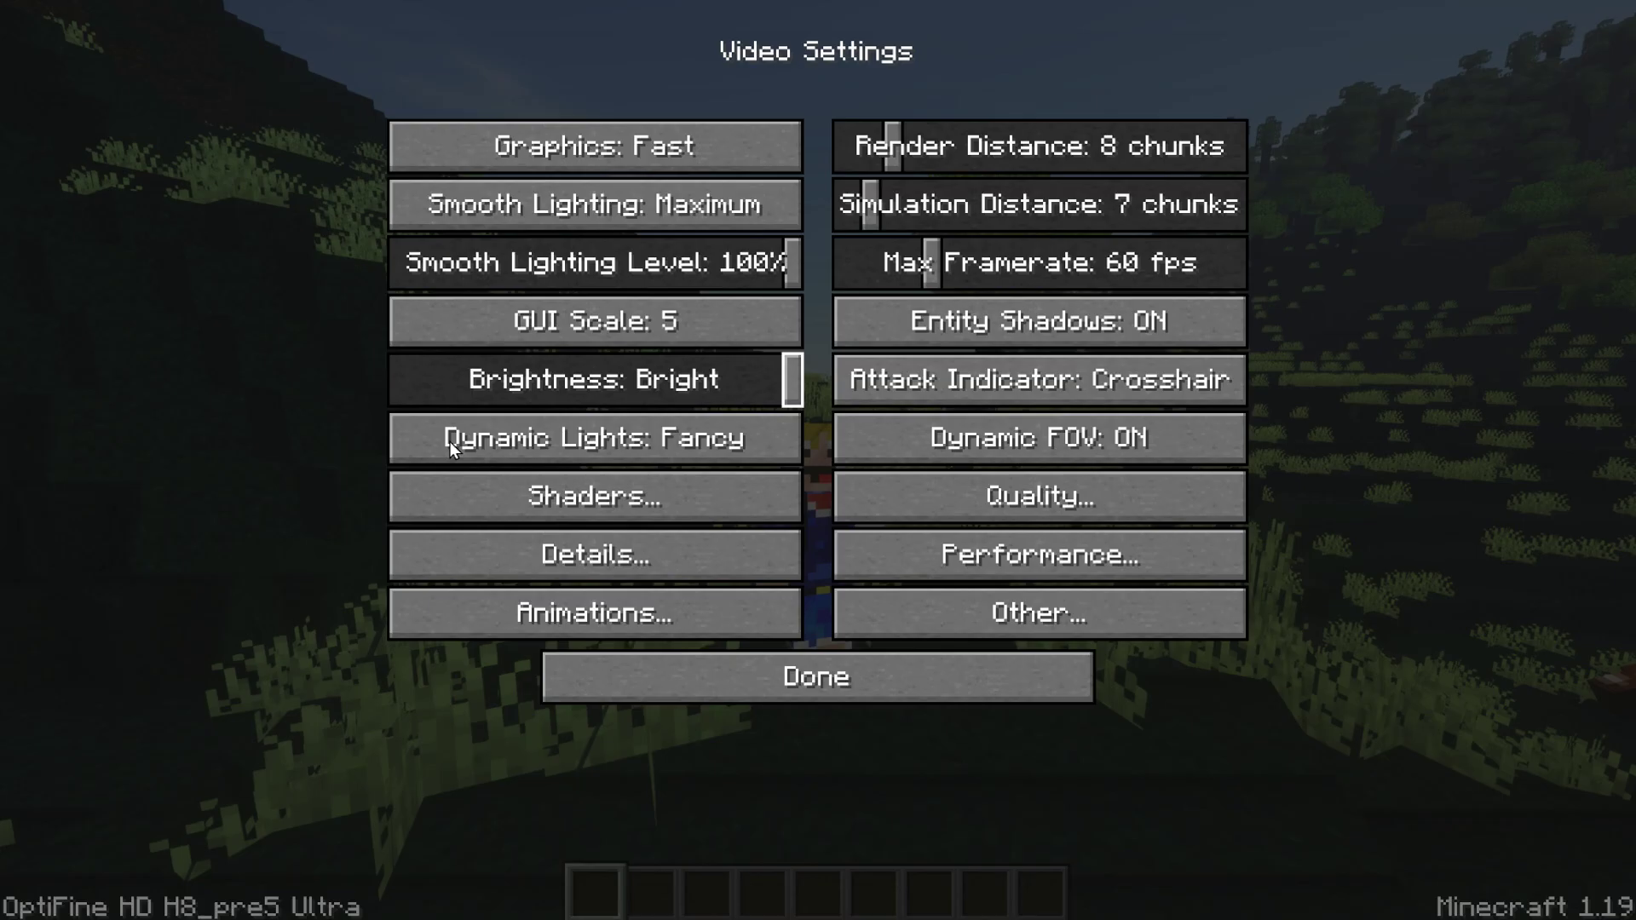